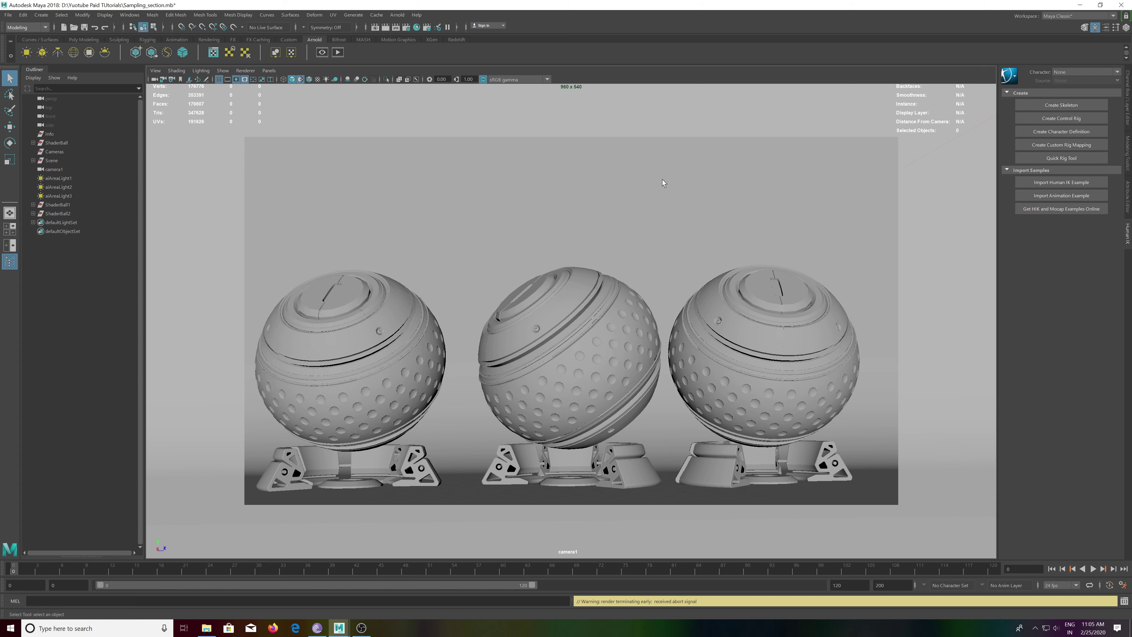
Open Arnold Render Settings and move the window to the right of the three spheres.
left_click(406, 27)
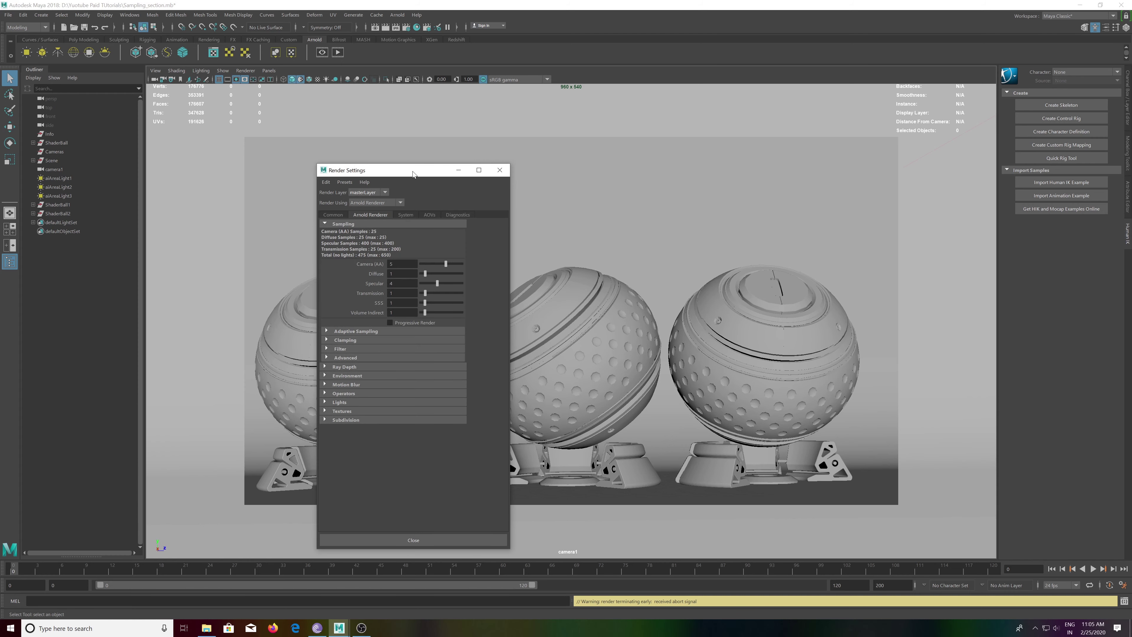
left_click_drag(412, 165, 954, 165)
Render the spheres in Arnold RenderView and set Specular samples to 0.
left_click(397, 15)
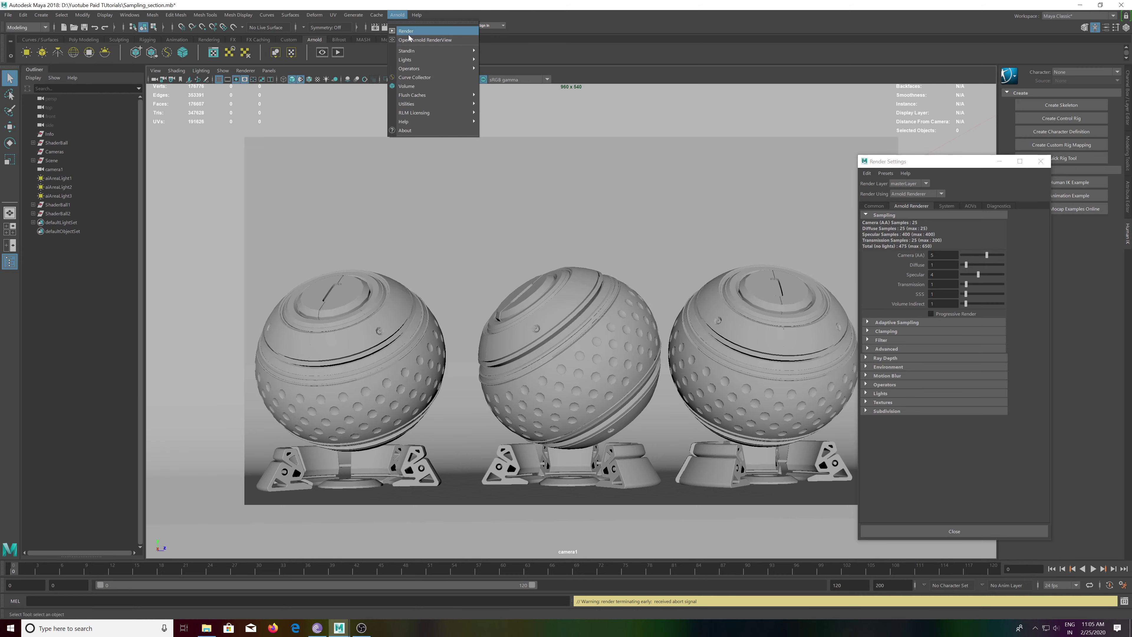
left_click(409, 38)
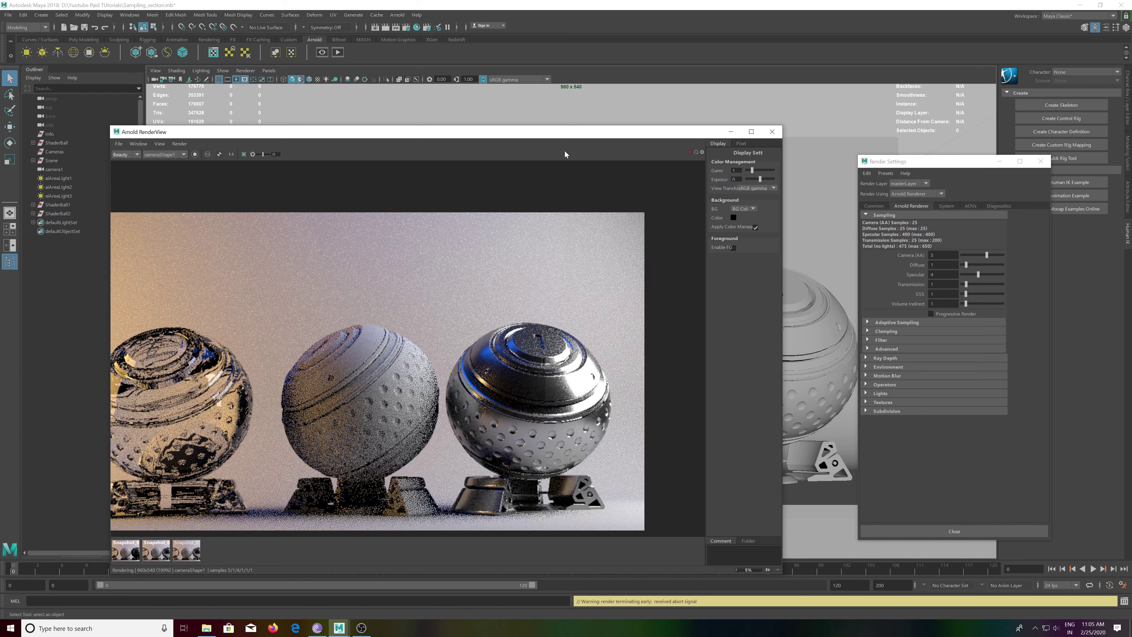
left_click(943, 275)
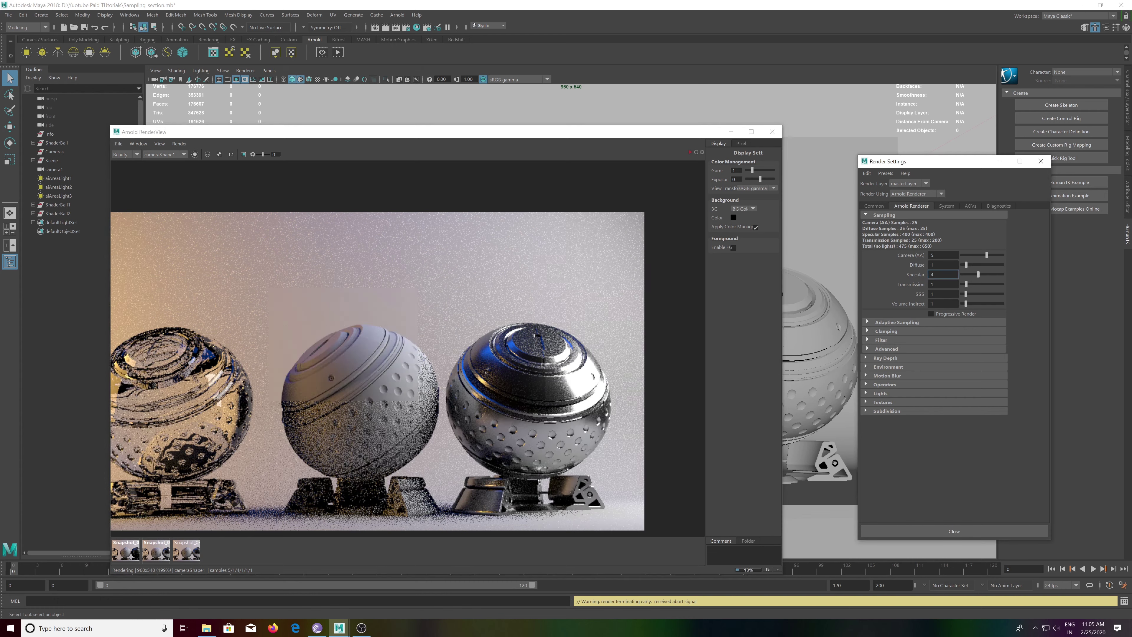
type("0")
key("Return")
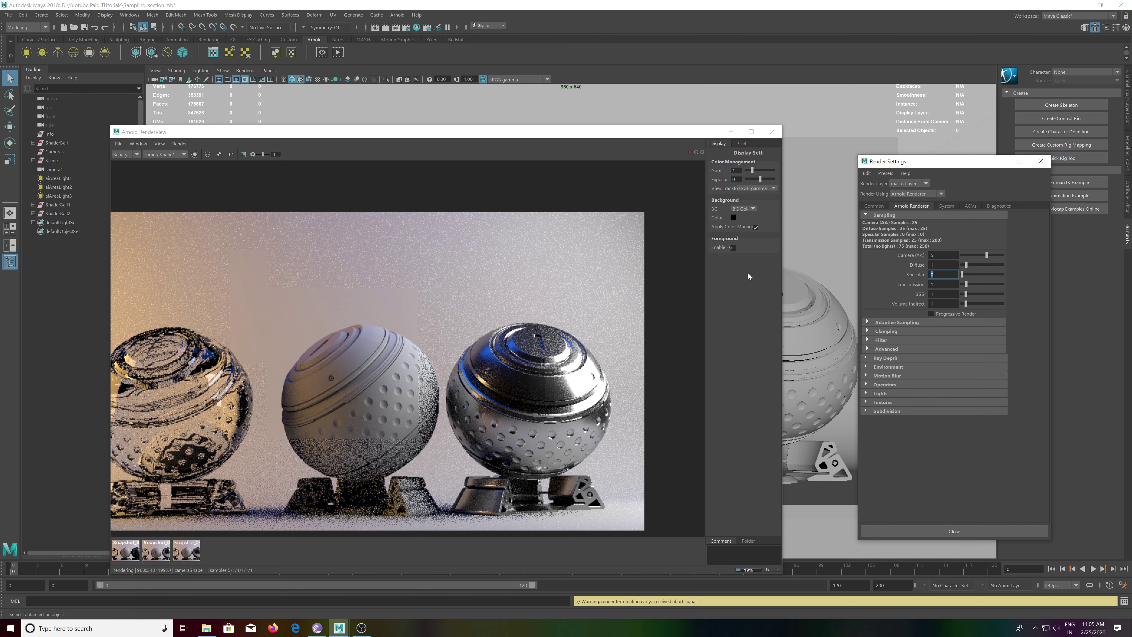
key("shift+Tab")
key("shift+Tab")
Re-render with Specular at 0 and zoom in and out to inspect the noise.
left_click(689, 152)
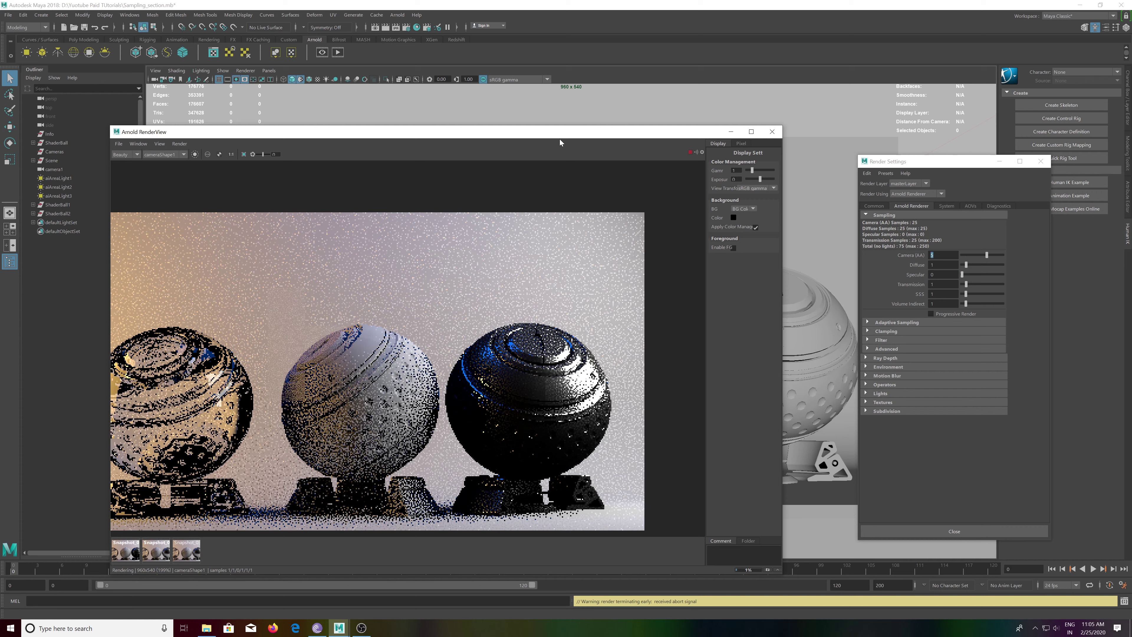
scroll(455, 357, "up", 2)
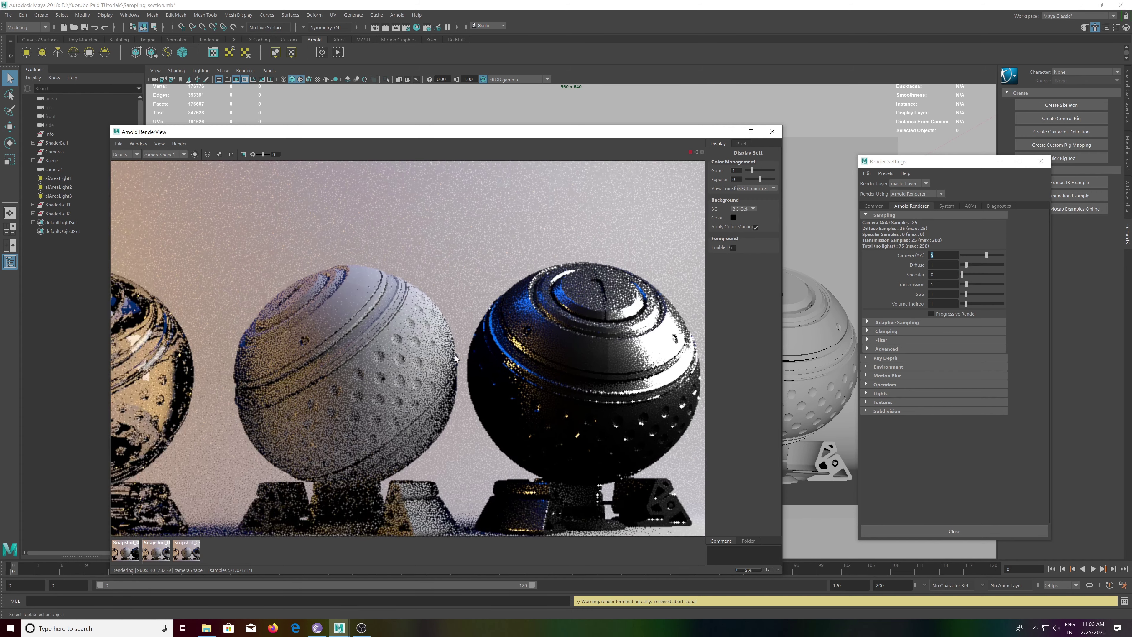
scroll(455, 358, "down", 2)
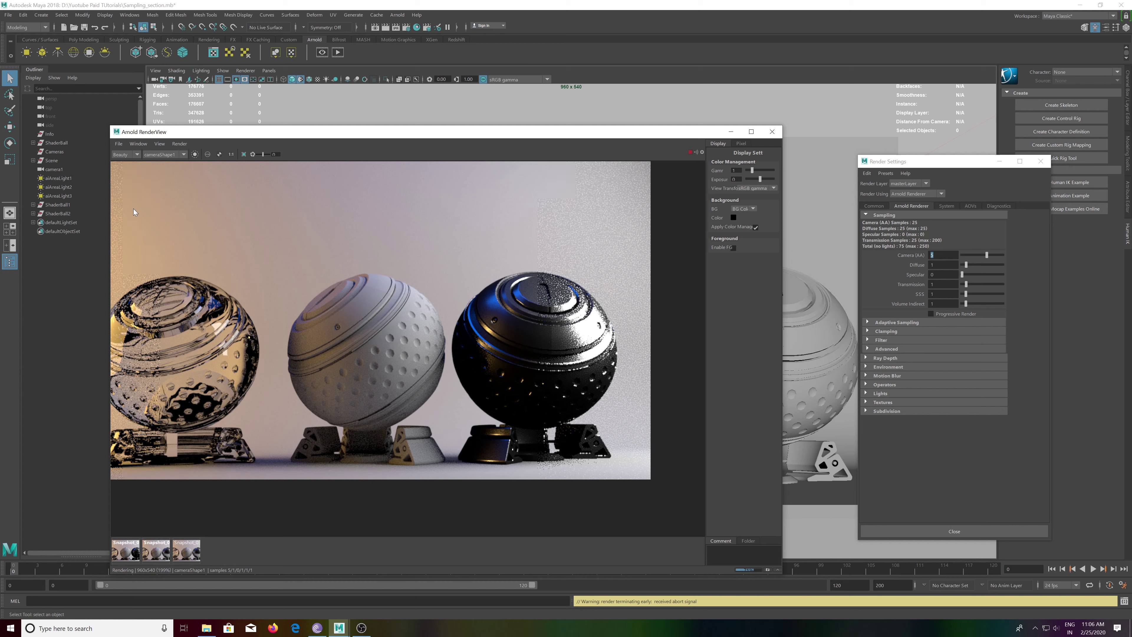
Start a fresh Arnold render and display the specular_direct AOV.
left_click(397, 15)
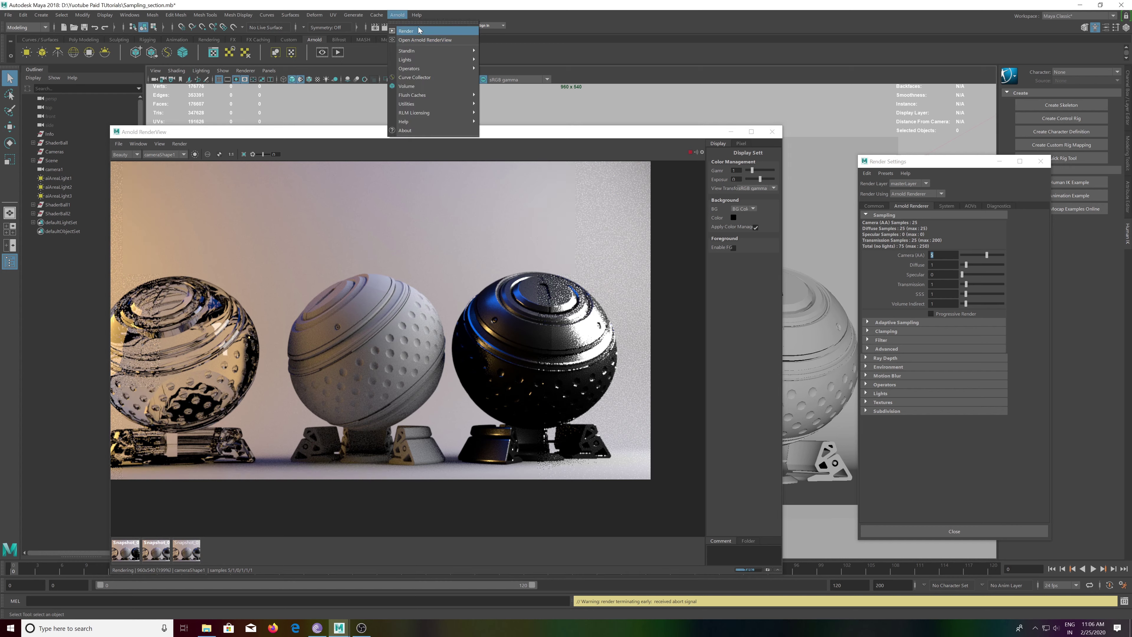
left_click(395, 222)
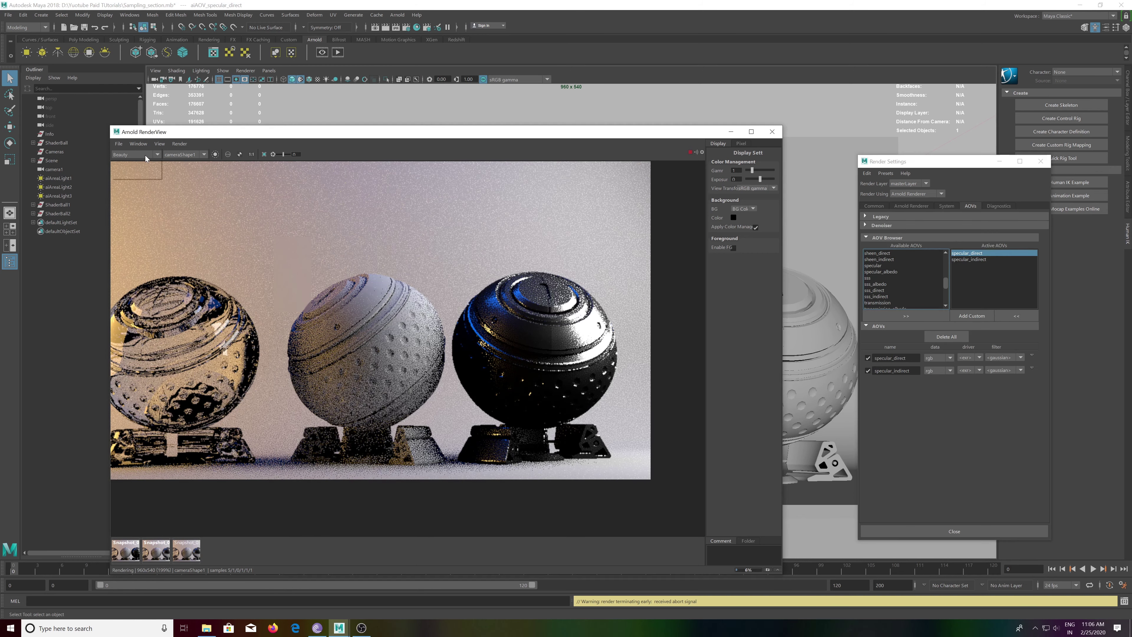
left_click(138, 174)
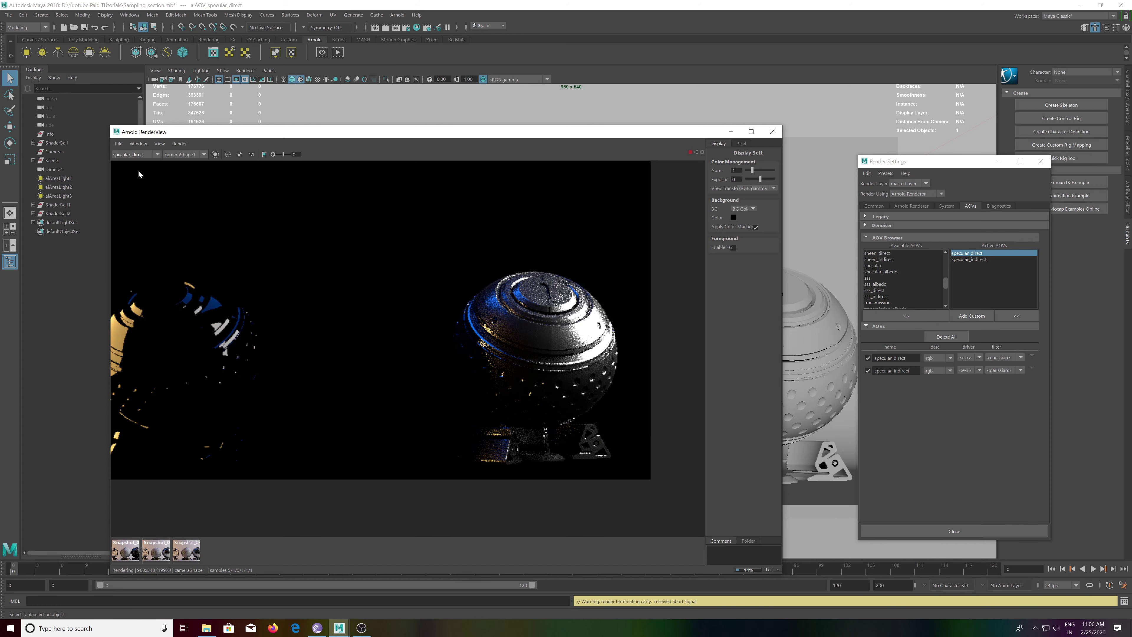
Zoom and pan to centre the metal sphere's specular highlights in RenderView.
scroll(414, 384, "down", 1)
scroll(463, 329, "up", 1)
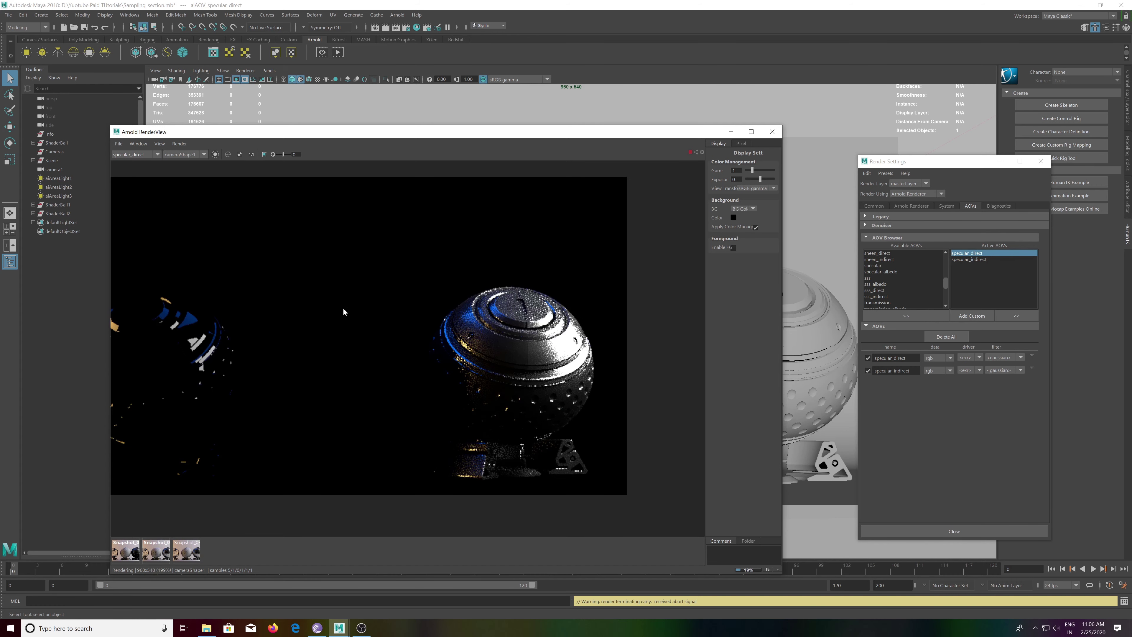
middle_click_drag(250, 349, 290, 289)
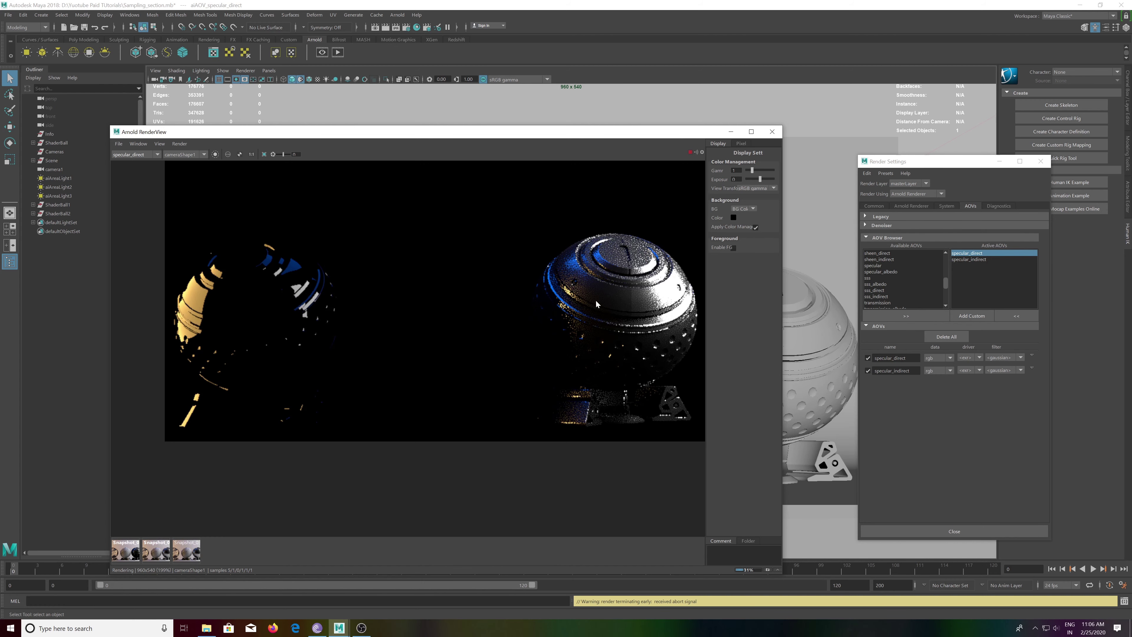
middle_click_drag(596, 304, 490, 302)
scroll(490, 302, "up", 1)
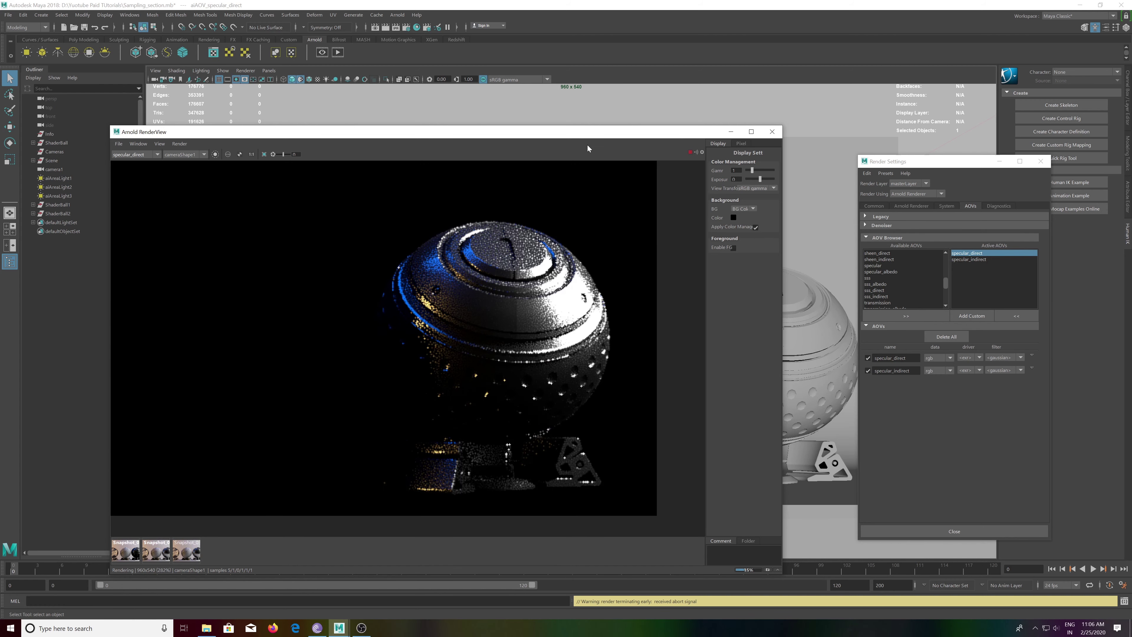
left_click_drag(616, 136, 593, 132)
Return to the sampling settings and view the specular_indirect pass.
left_click(911, 206)
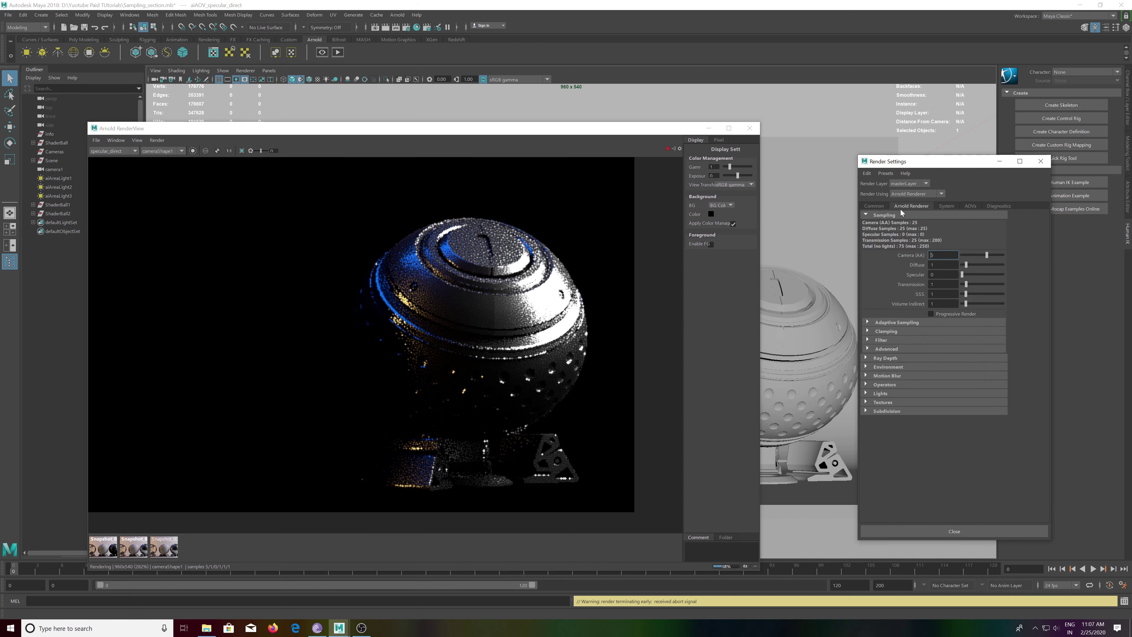
key("Tab")
key("Tab")
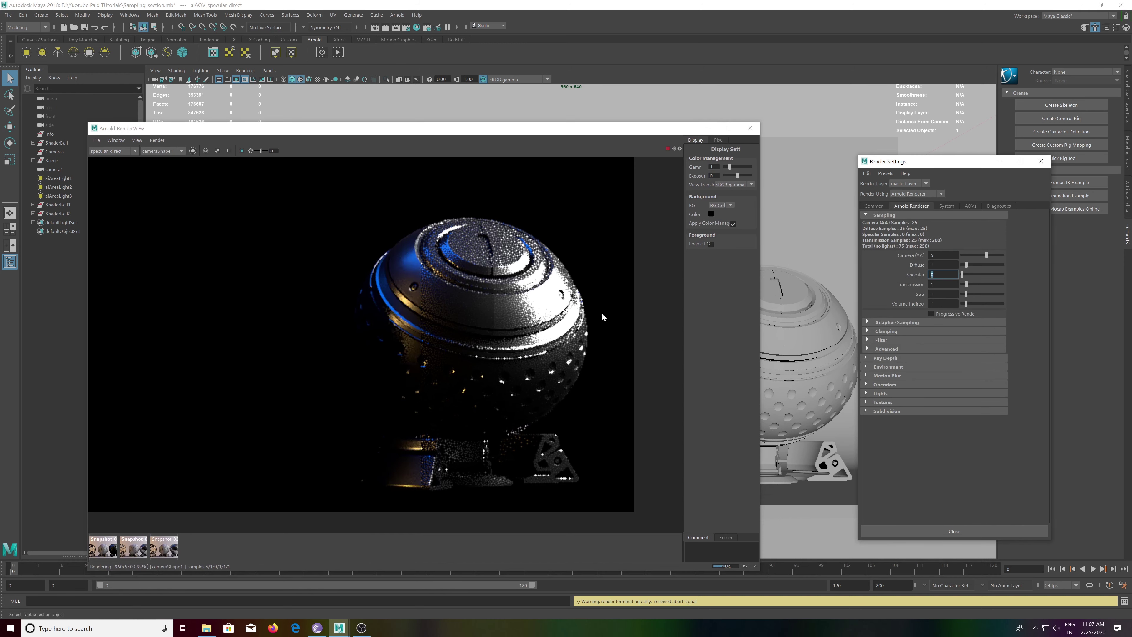
left_click(134, 152)
left_click(107, 161)
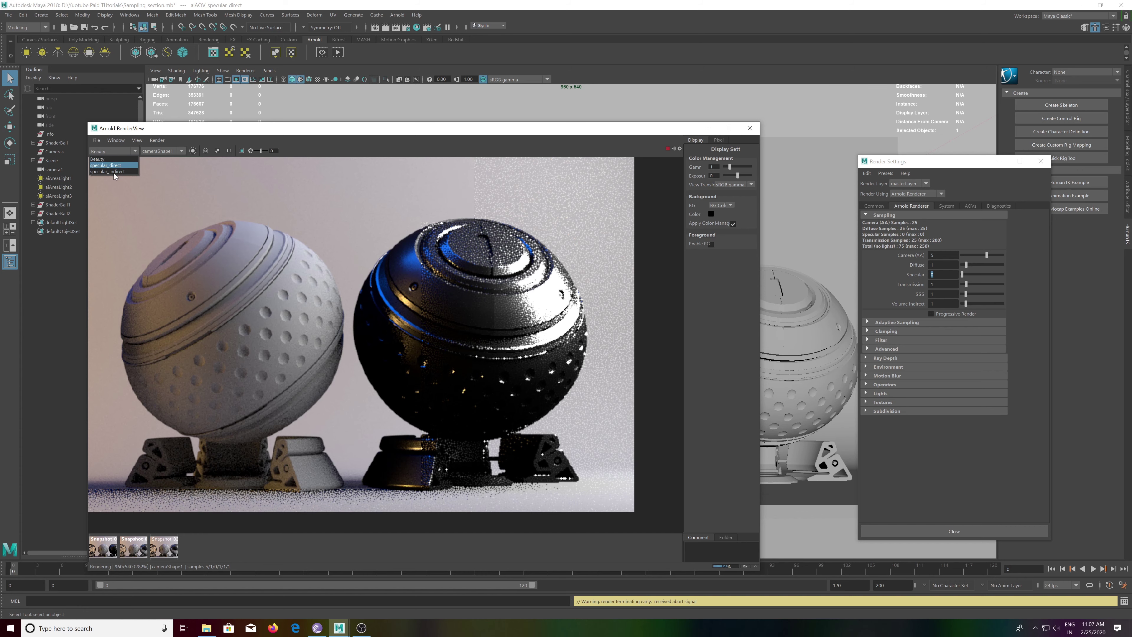
left_click(114, 173)
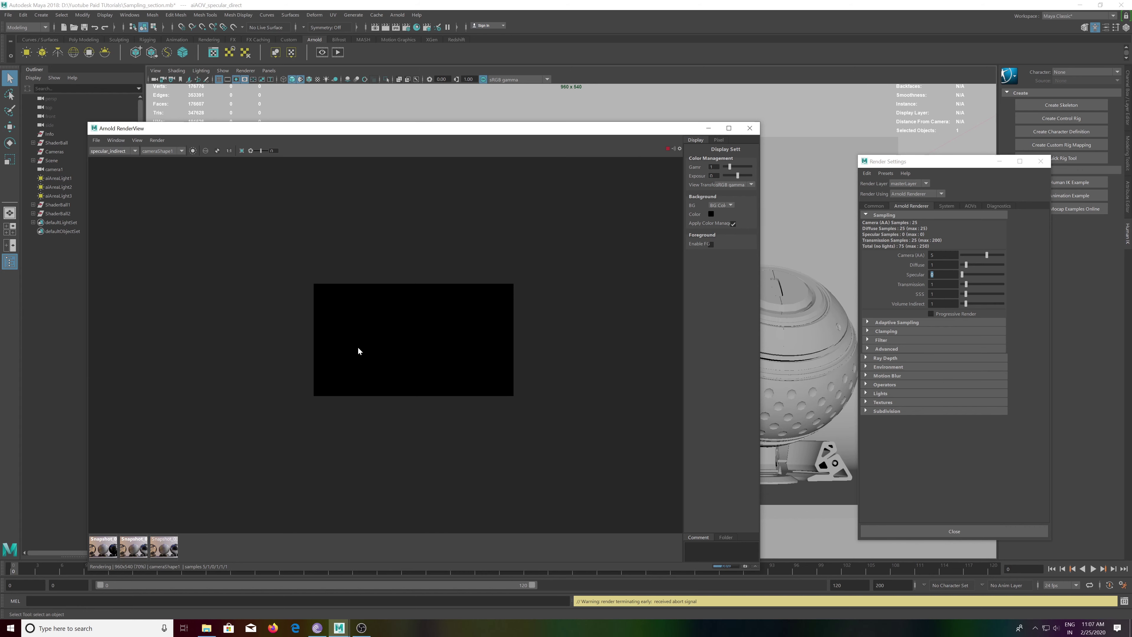
Set Specular samples to 1 and switch RenderView back to the Beauty pass.
scroll(446, 350, "up", 3)
scroll(446, 352, "up", 1)
scroll(392, 359, "up", 1)
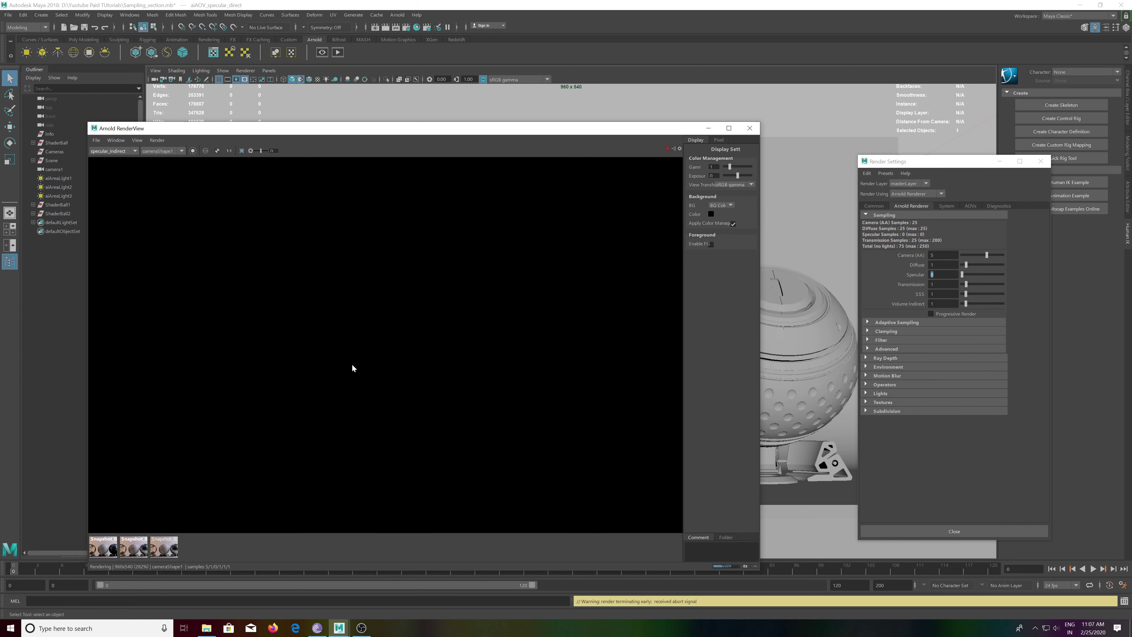
scroll(446, 361, "down", 1)
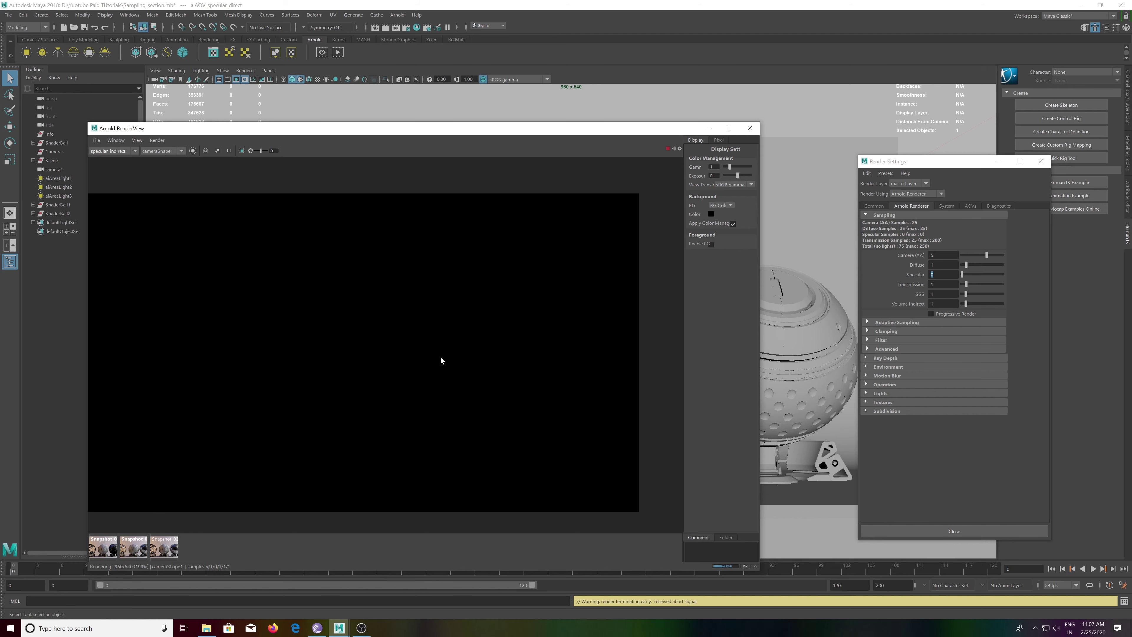
middle_click_drag(441, 357, 478, 349)
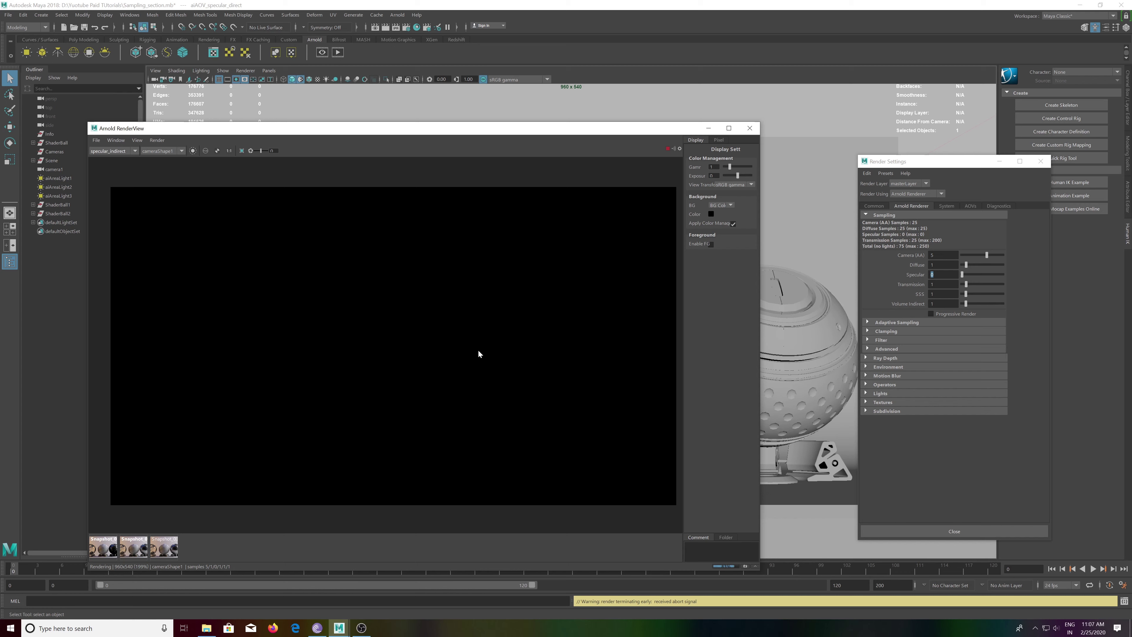
type("0")
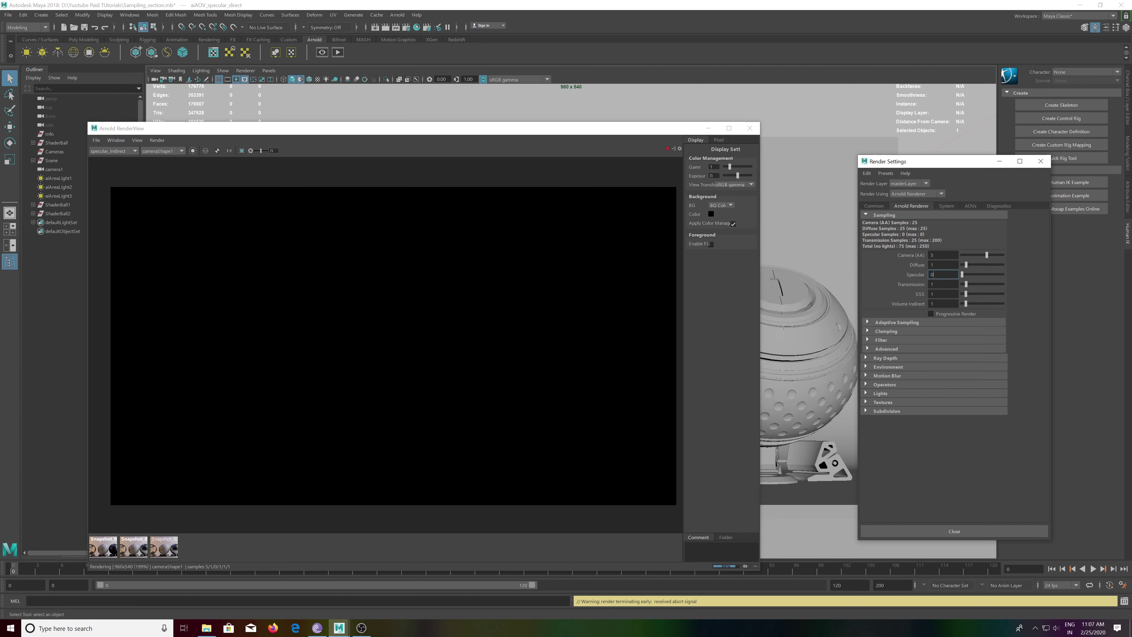
type("1")
key("Return")
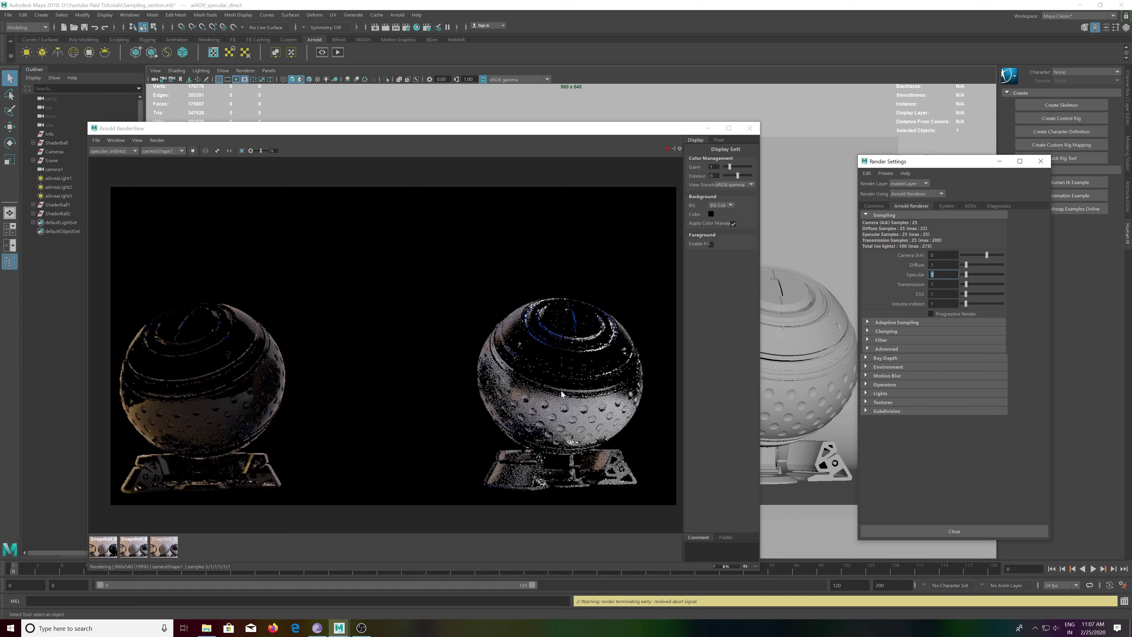
left_click(112, 151)
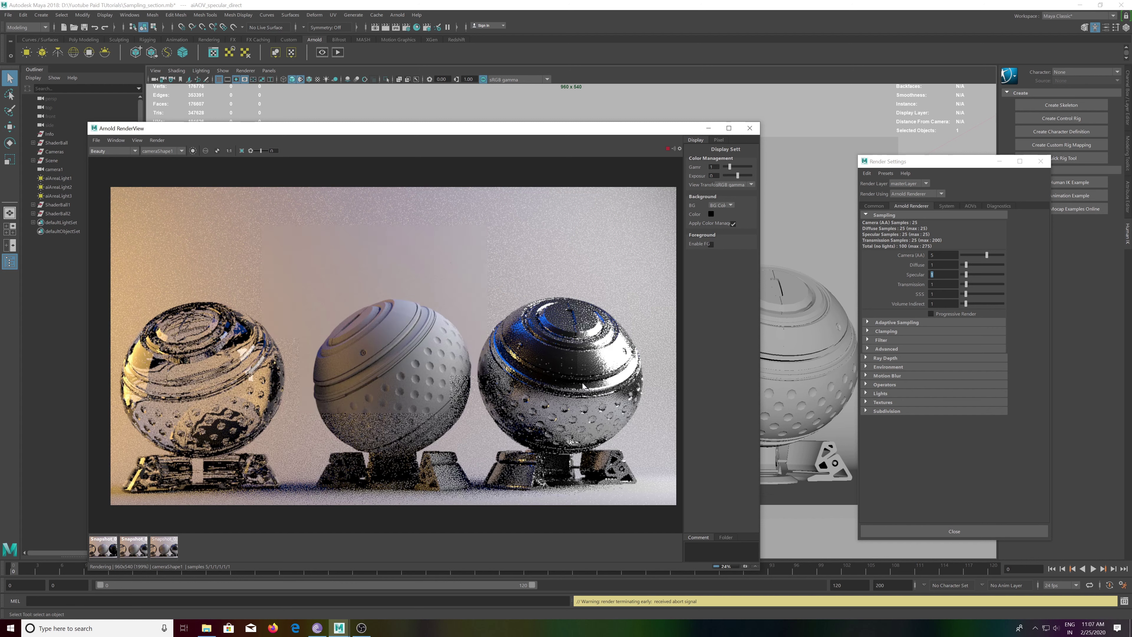
Stop the live render and display the first stored snapshot.
left_click(669, 149)
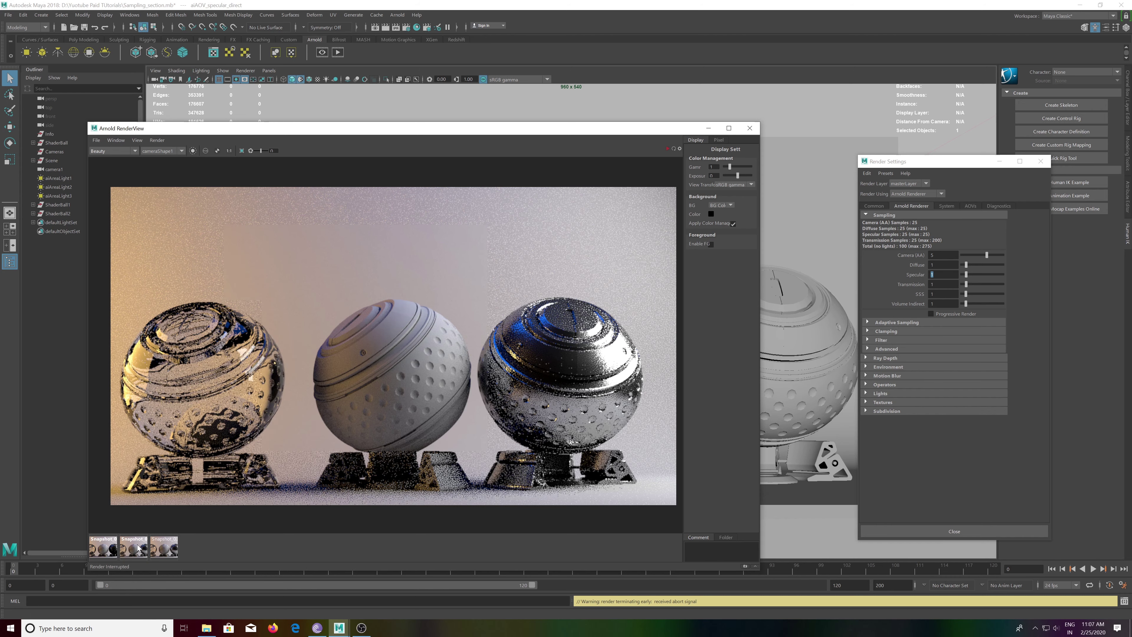
left_click(106, 553)
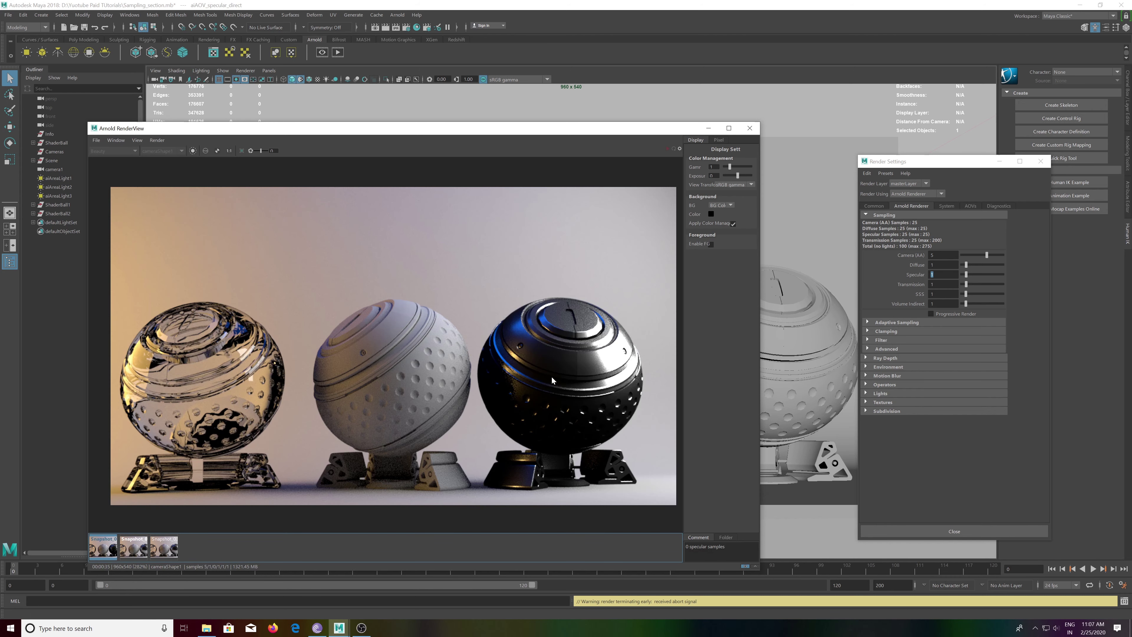
scroll(399, 370, "up", 2)
scroll(399, 370, "down", 3)
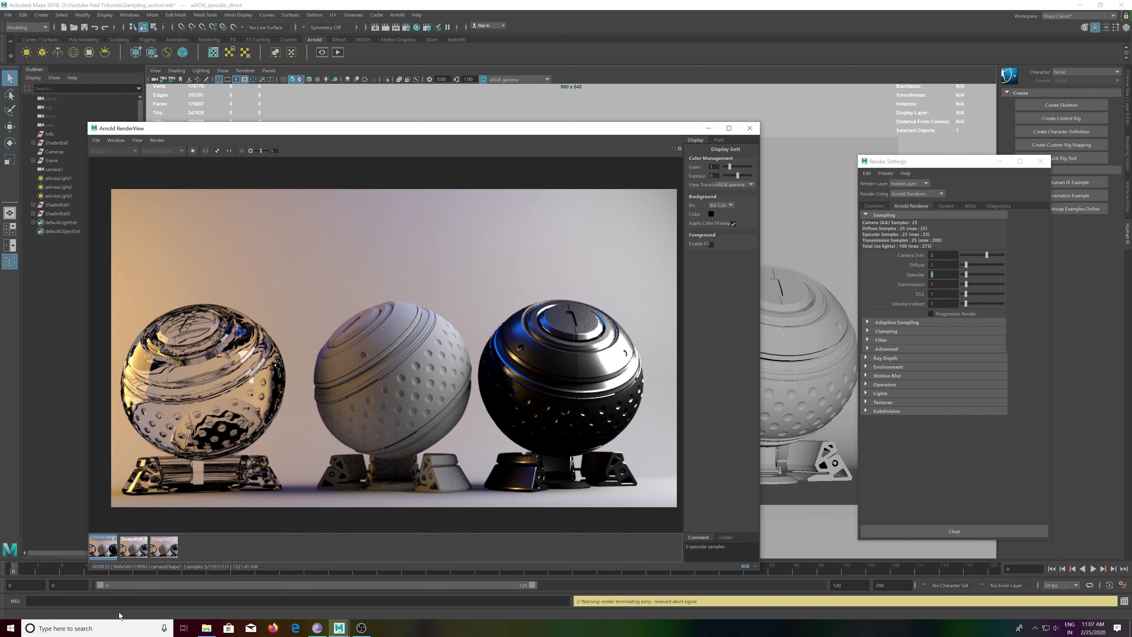
Flip between 'specular sample1' and '0 specular samples' snapshots, ending on the 0-sample one.
left_click(129, 544)
left_click(107, 549)
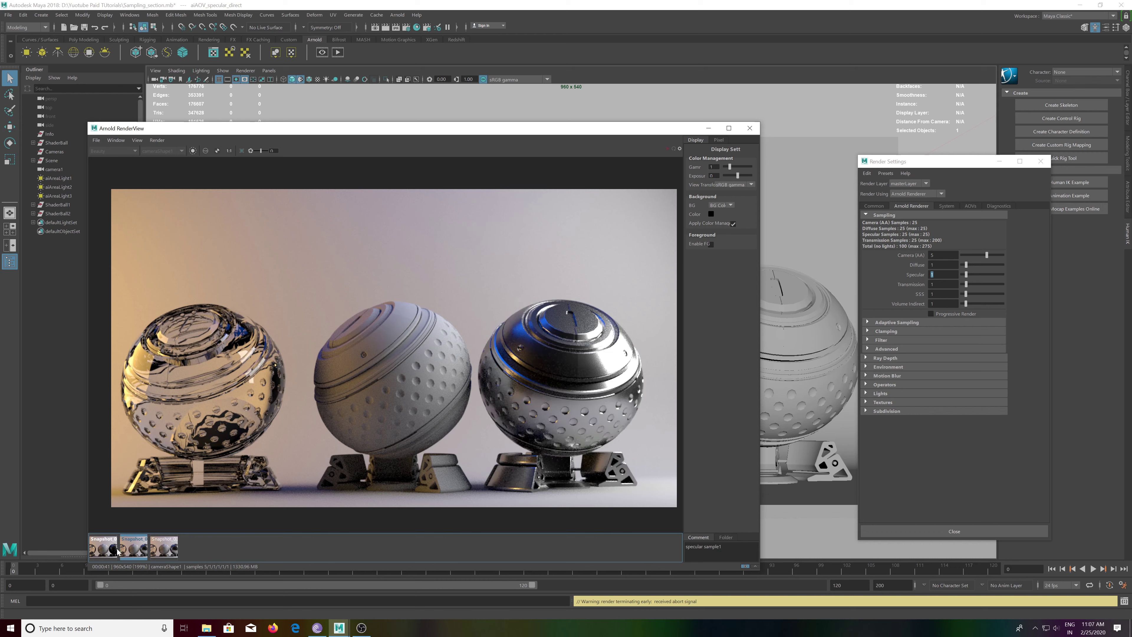
left_click(128, 550)
left_click(109, 549)
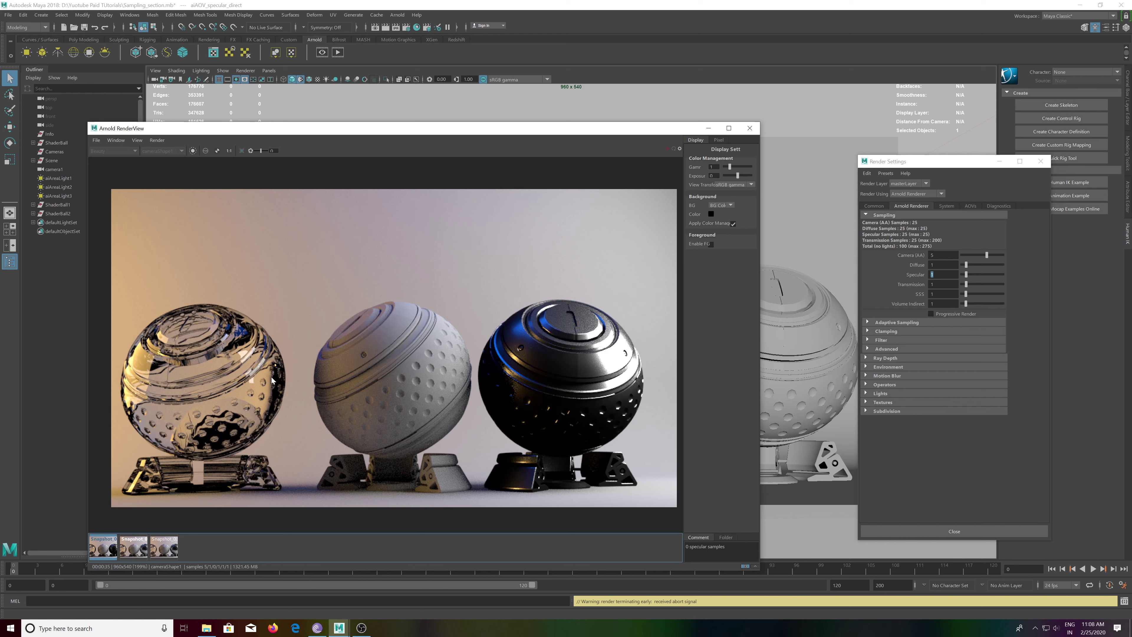
Zoom into the render while flipping between the first two snapshots.
left_click(133, 553)
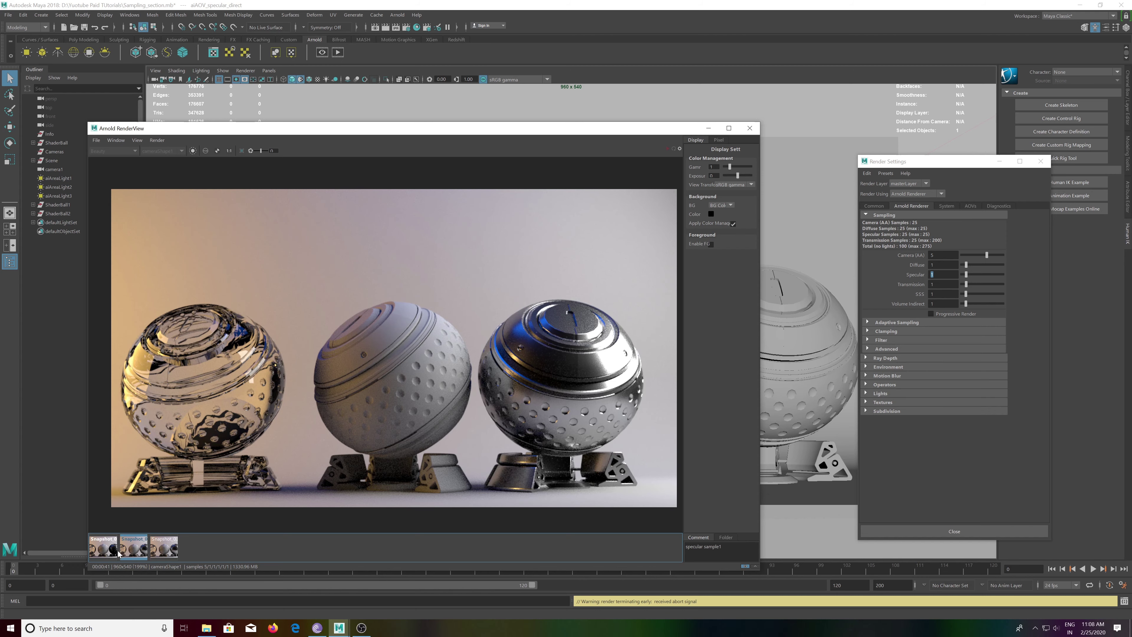
left_click(133, 552)
left_click(97, 555)
left_click(133, 553)
scroll(341, 344, "up", 1)
scroll(341, 344, "up", 1)
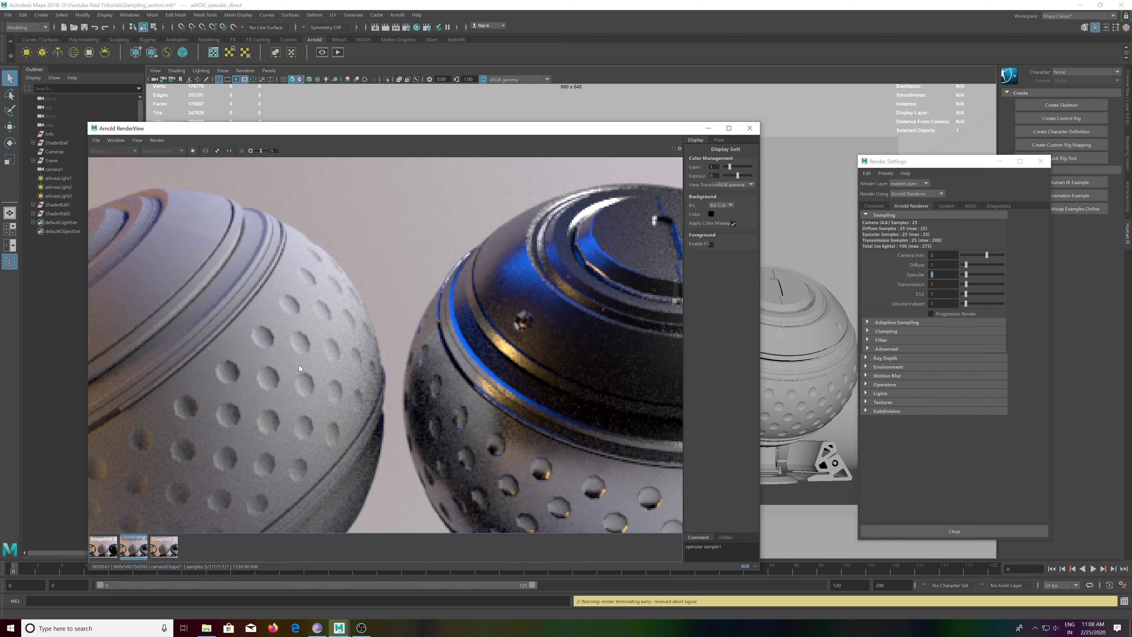
scroll(294, 348, "up", 1)
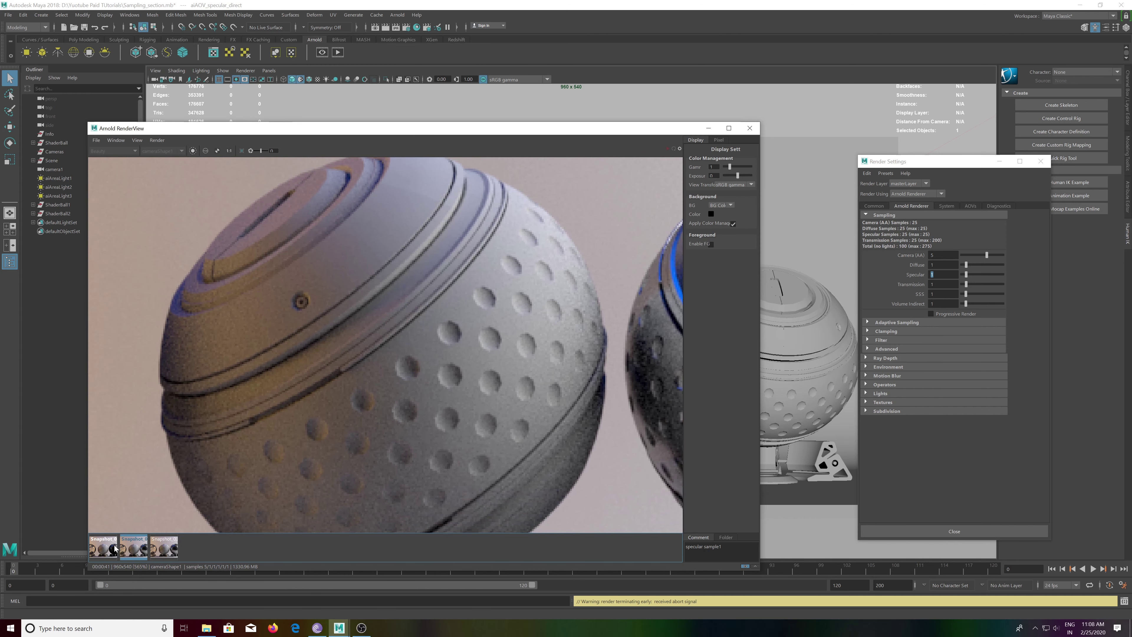
left_click(107, 551)
left_click(133, 553)
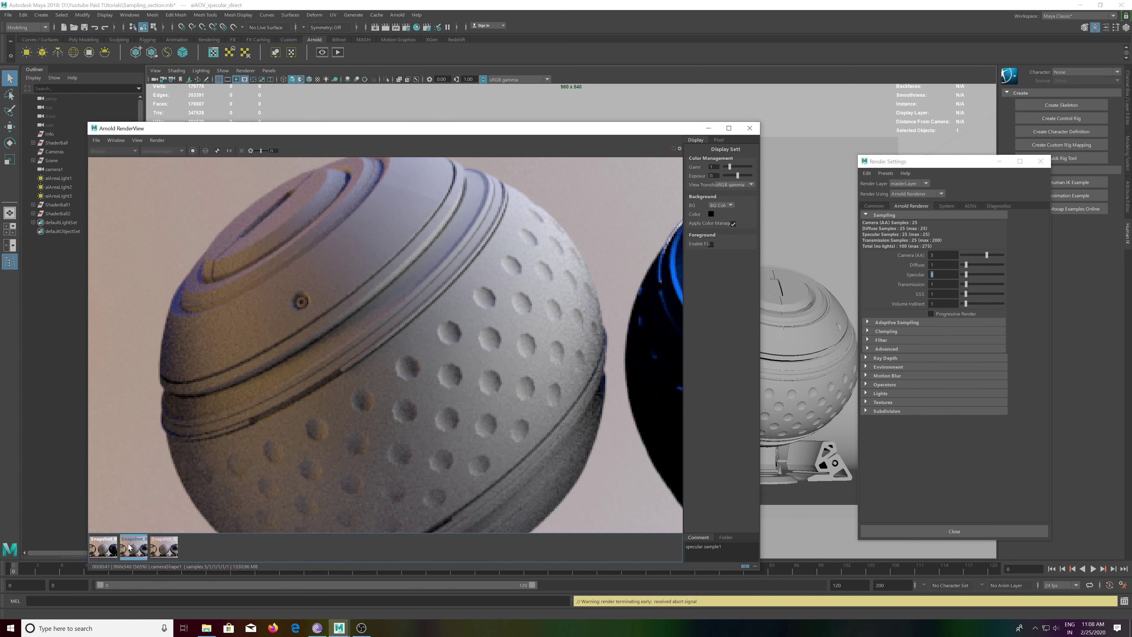
left_click(101, 551)
Pan to the dark metal sphere and compare it across the 0 and 1 specular snapshots.
middle_click_drag(435, 374, 323, 377)
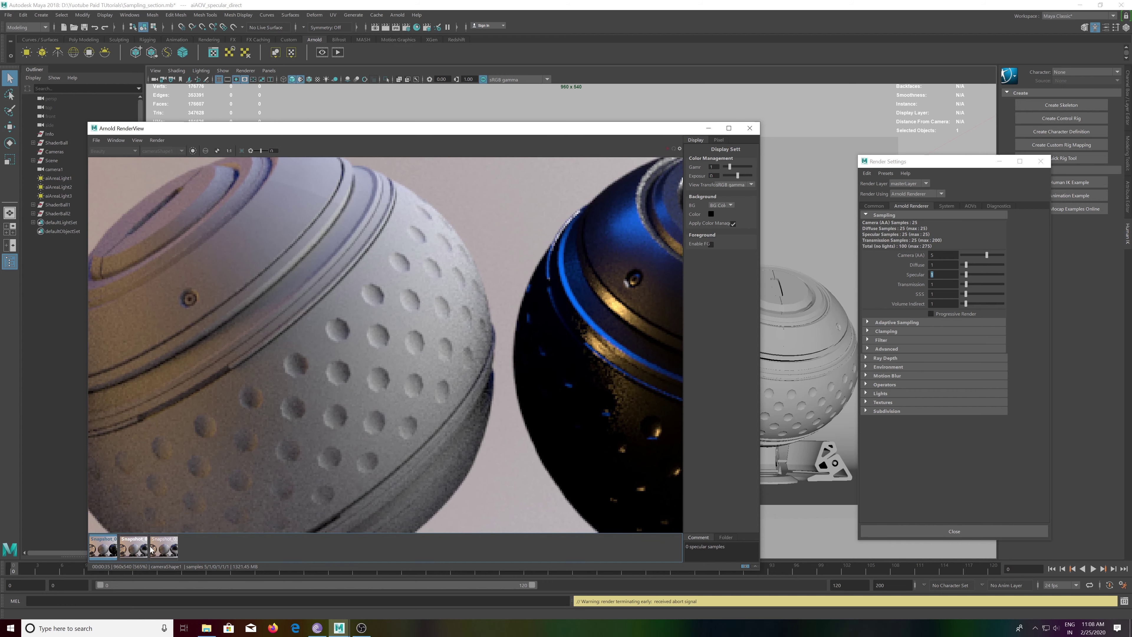
left_click(133, 551)
left_click(150, 550)
left_click(99, 551)
left_click(134, 552)
left_click(134, 552)
left_click(136, 552)
left_click(101, 552)
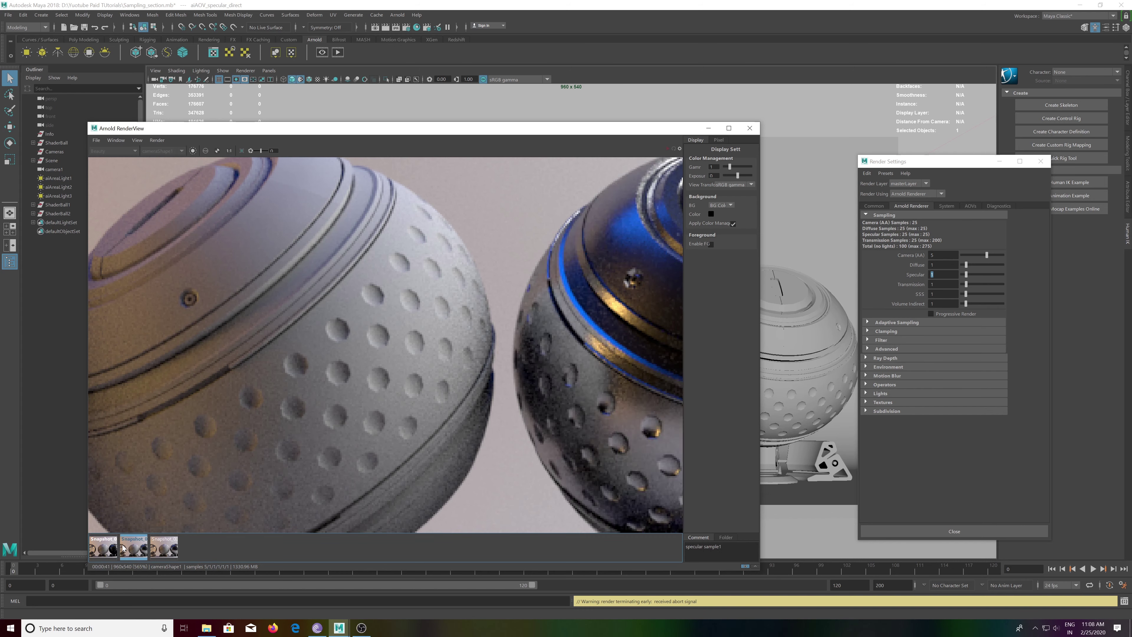
left_click(101, 552)
left_click(151, 545)
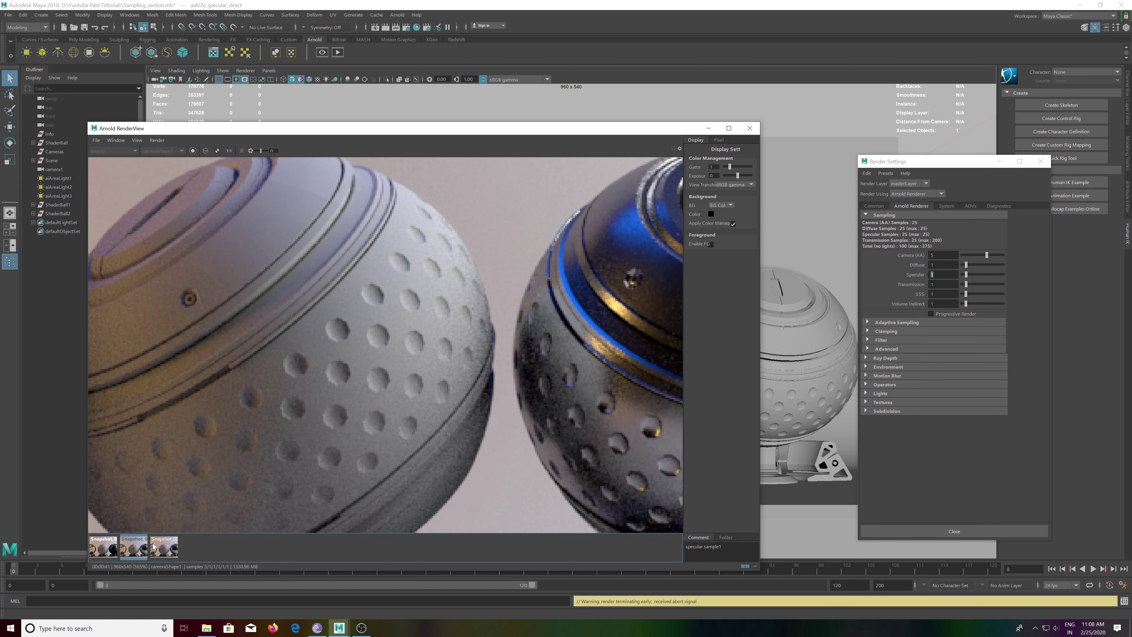
Display the spec4 camera5 snapshot showing smooth metal reflections.
left_click(166, 552)
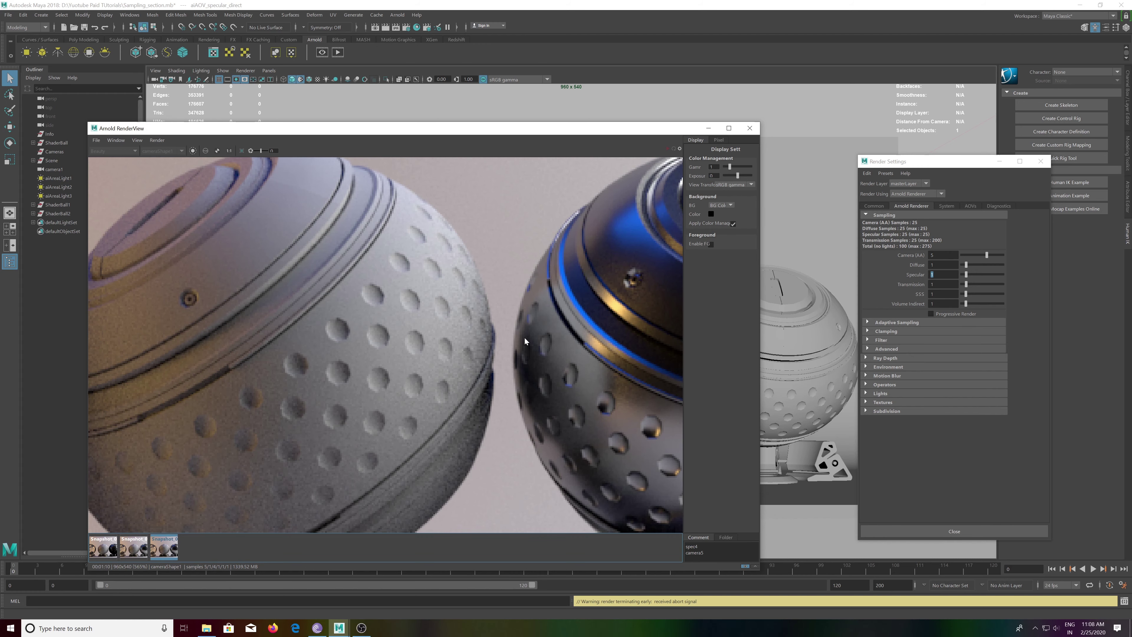
scroll(556, 330, "down", 2)
scroll(513, 321, "down", 1)
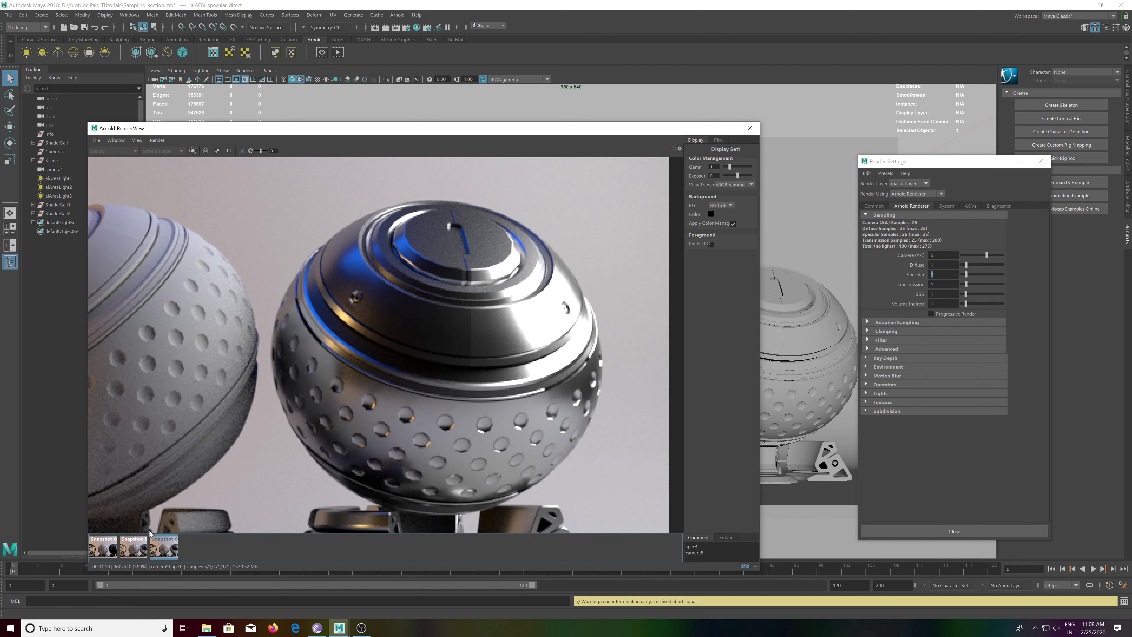
left_click(134, 548)
left_click(134, 548)
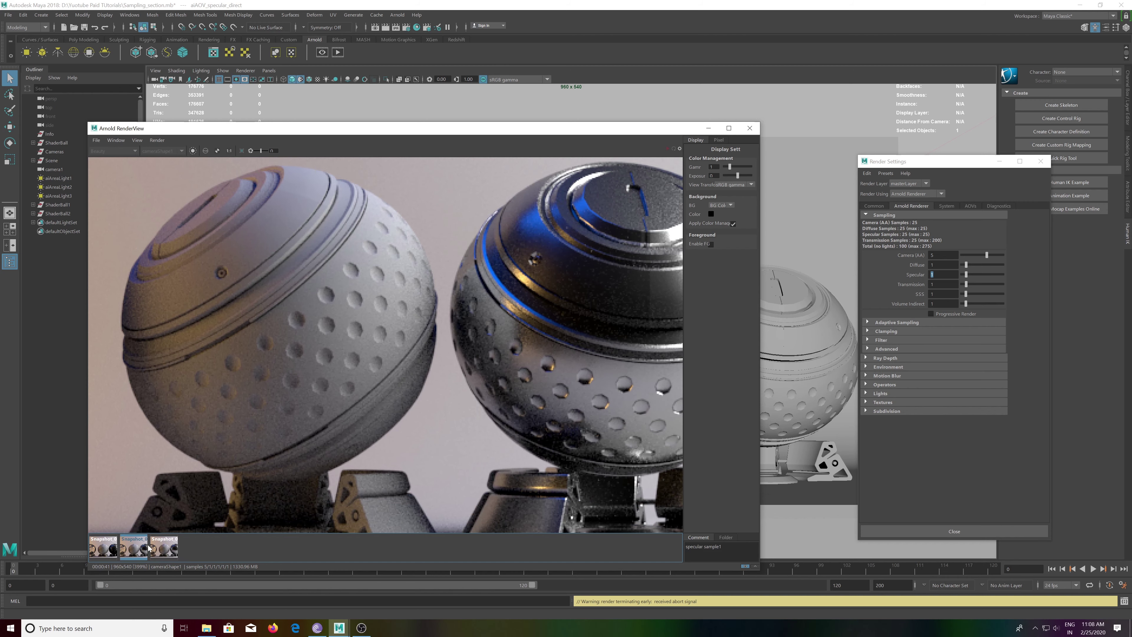
left_click(158, 548)
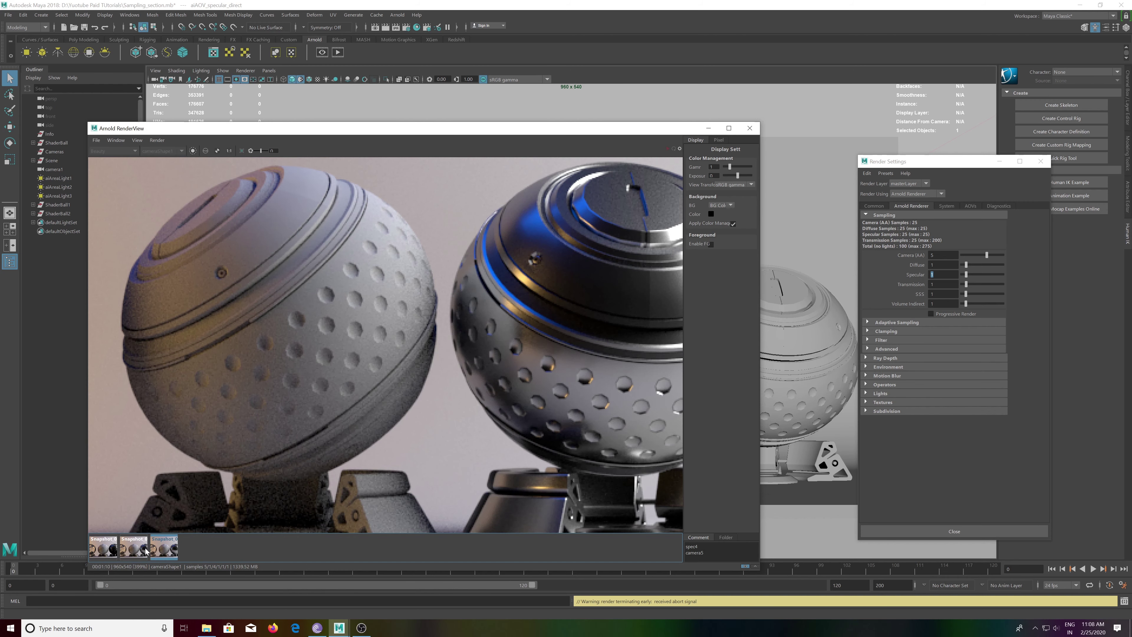
left_click(160, 549)
left_click(134, 548)
left_click(134, 549)
left_click(146, 545)
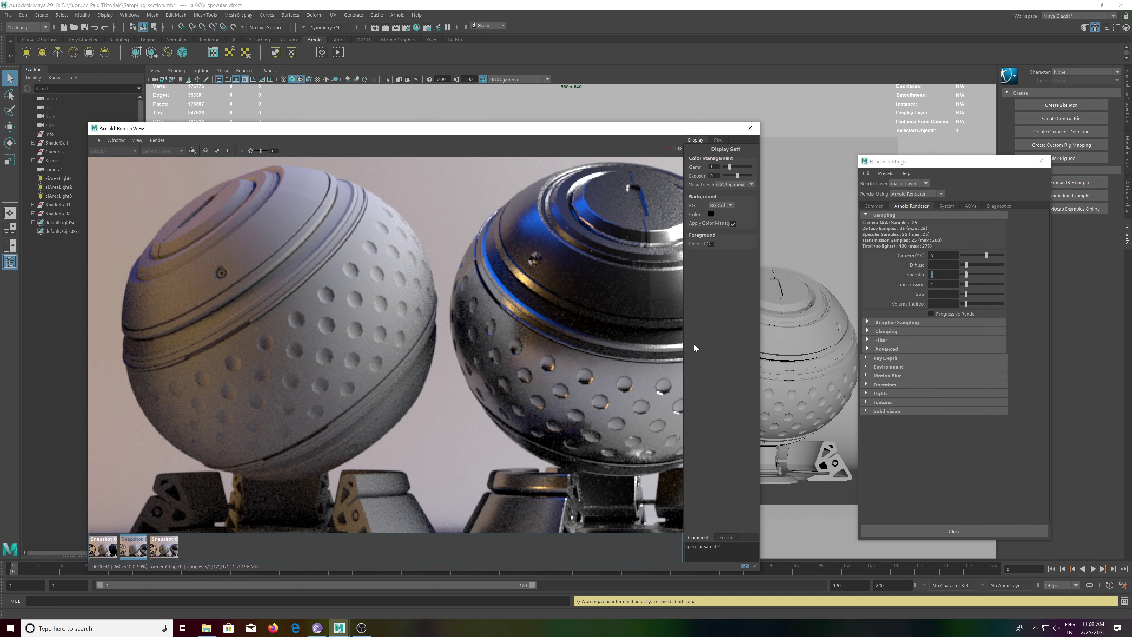
left_click(161, 553)
middle_click_drag(595, 353, 411, 384)
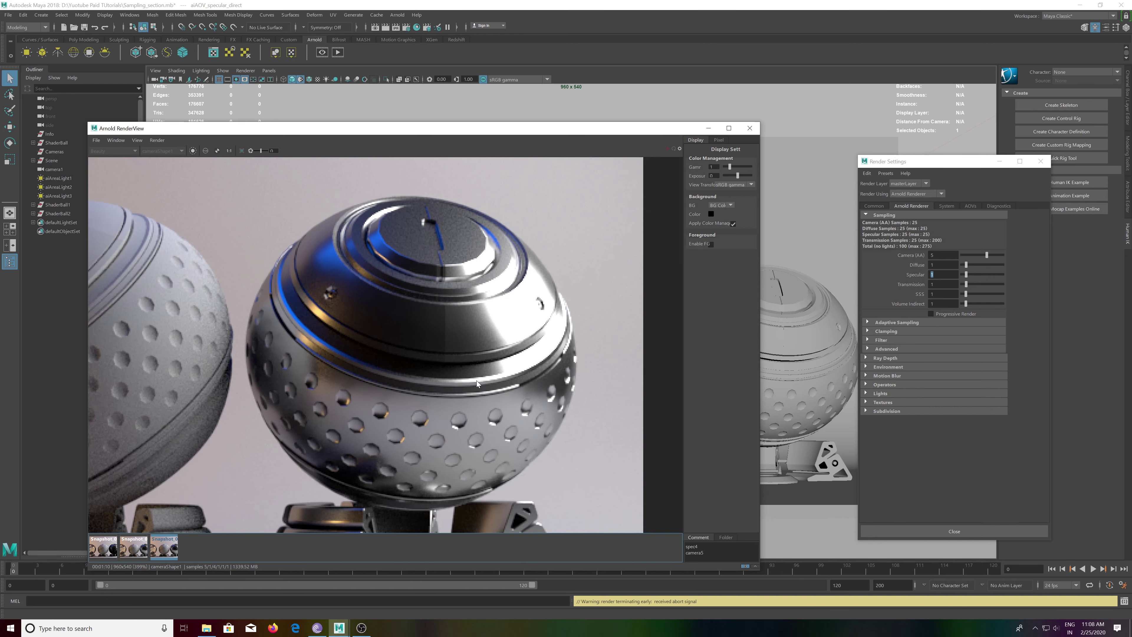
middle_click_drag(477, 380, 480, 297)
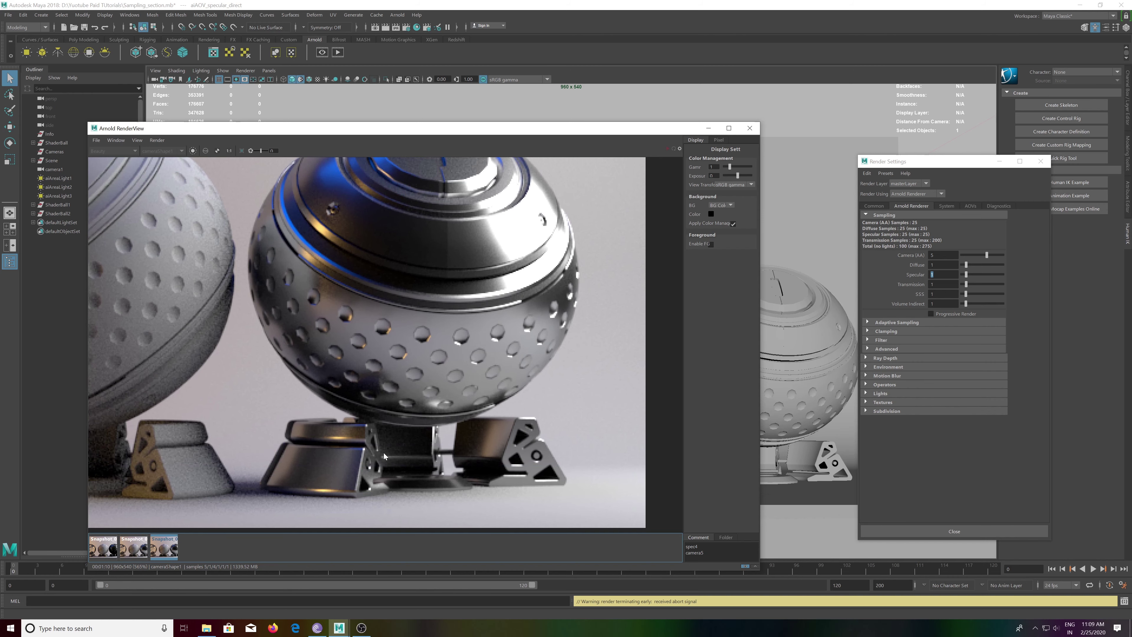
scroll(383, 453, "up", 2)
left_click(134, 547)
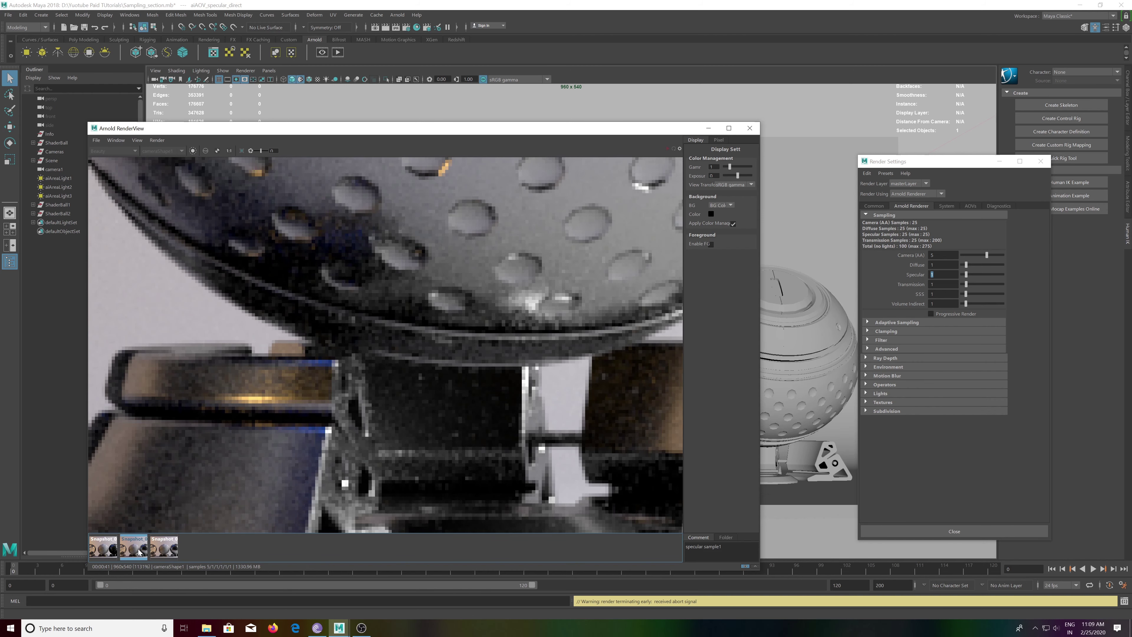
left_click(153, 550)
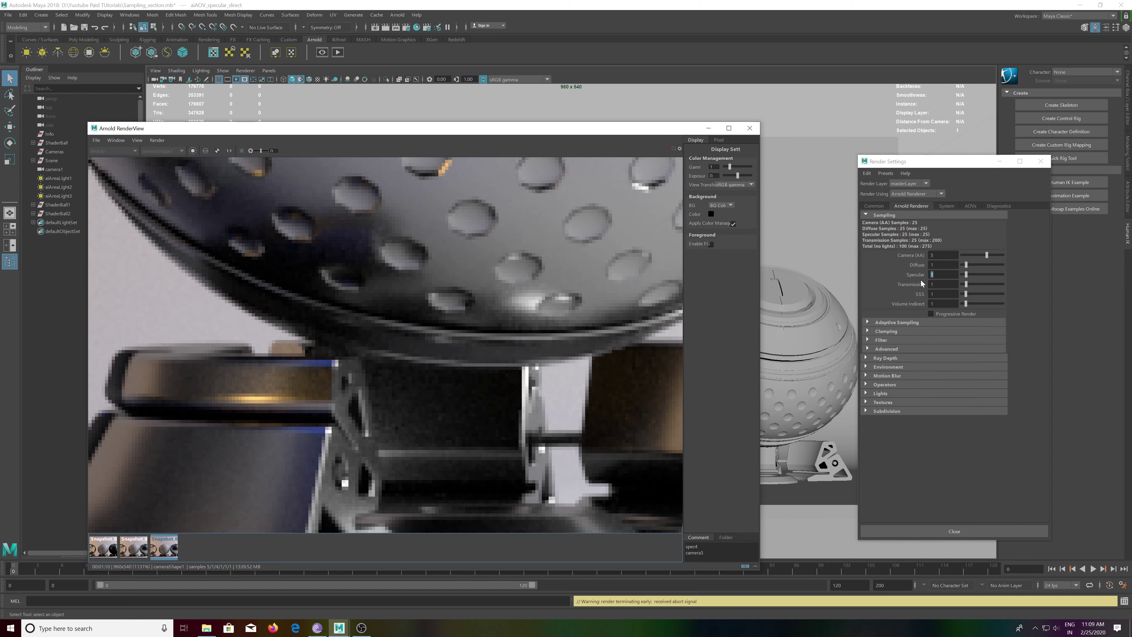